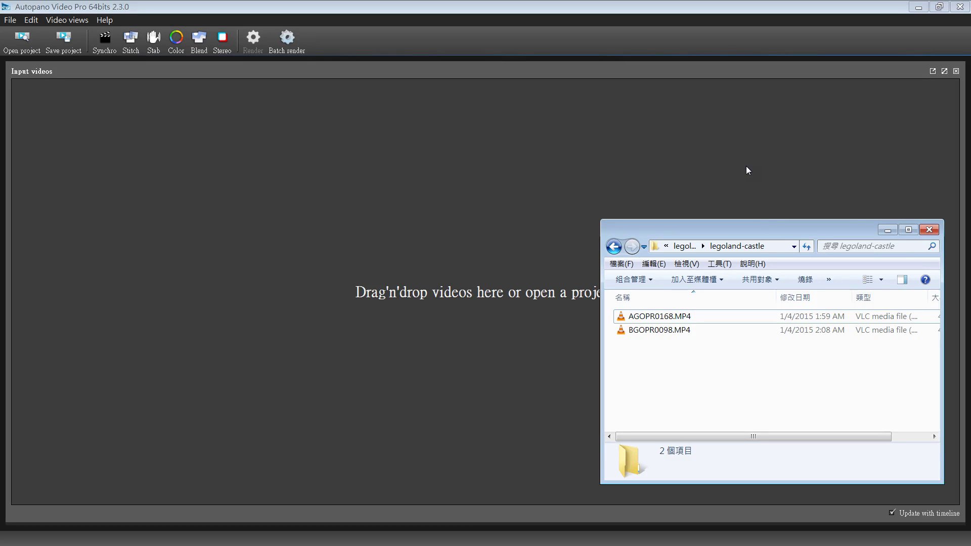
# - Clear the Explorer selection and pick both clips, AGOPR0168.MP4 and BGOPR0098.MP4
pyautogui.click(727, 324)
pyautogui.click(729, 349)
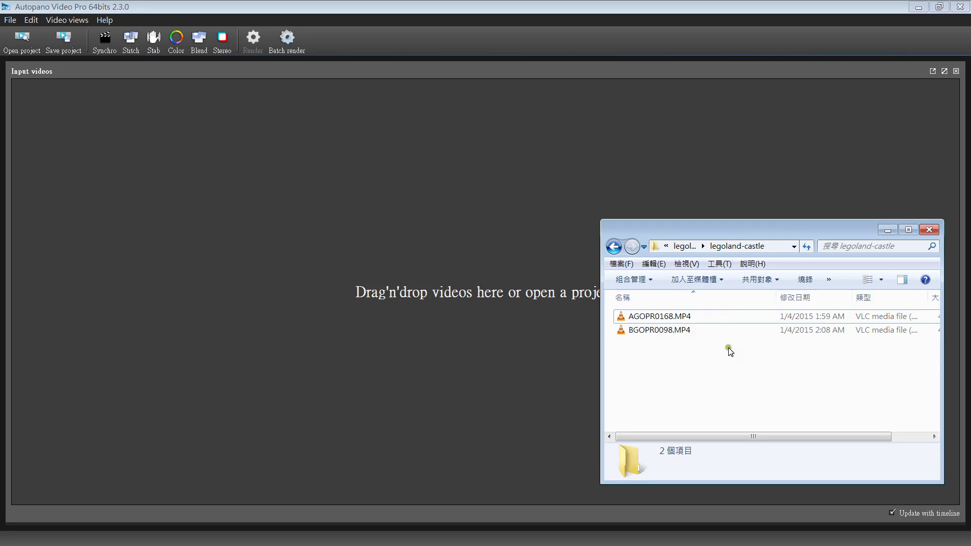
pyautogui.click(644, 320)
pyautogui.click(636, 321)
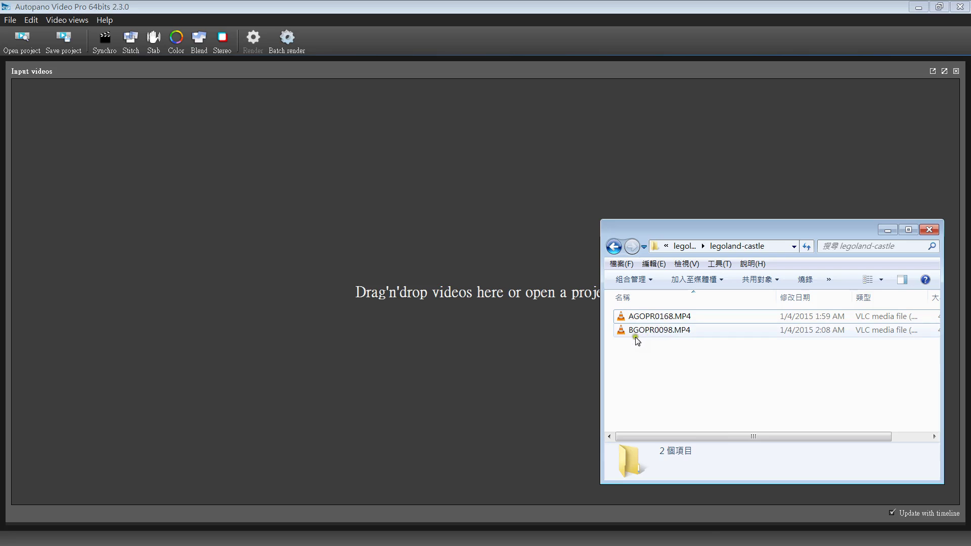
pyautogui.click(724, 361)
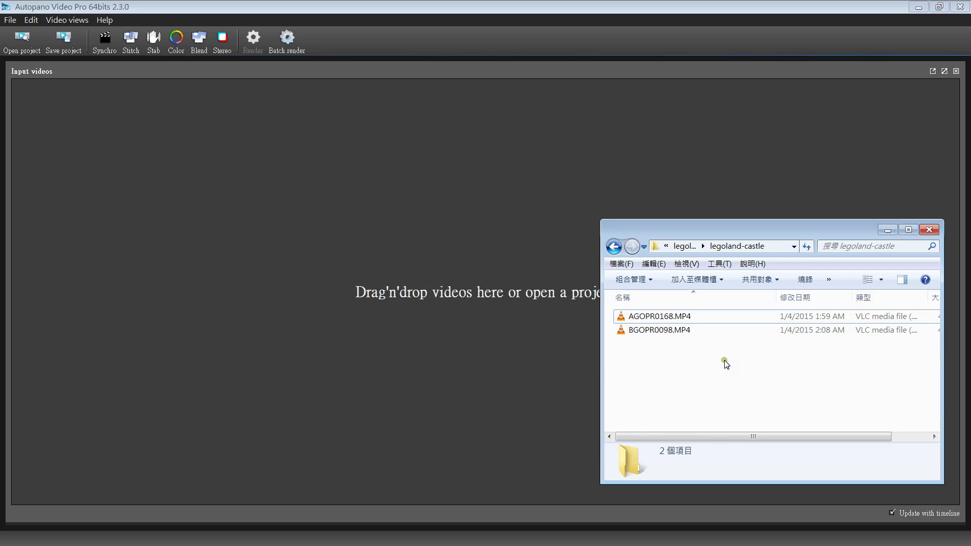
# - Drop both clips into Input videos and audio-synchronize them, offsetting BGOPR0098 by 3 ms
pyautogui.moveTo(725, 358); pyautogui.dragTo(484, 218)
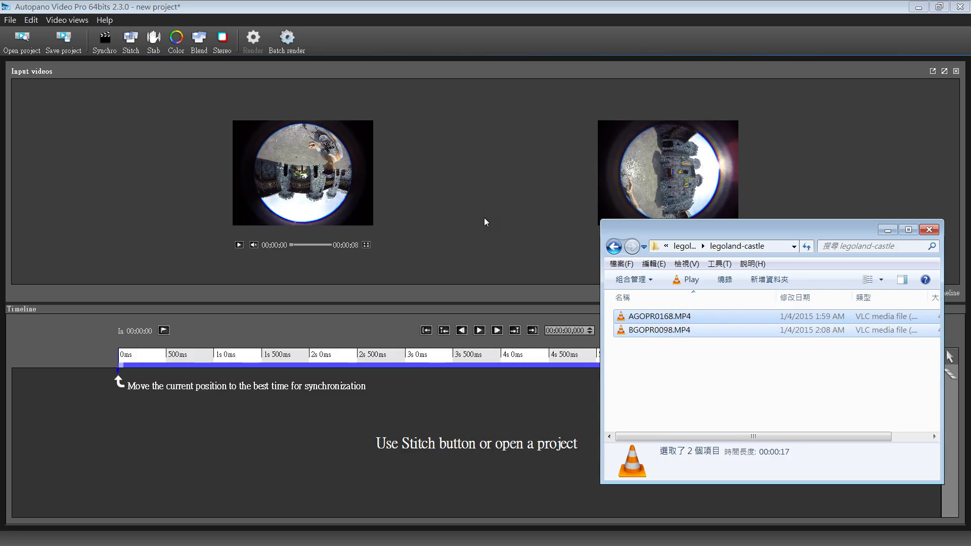
pyautogui.click(484, 218)
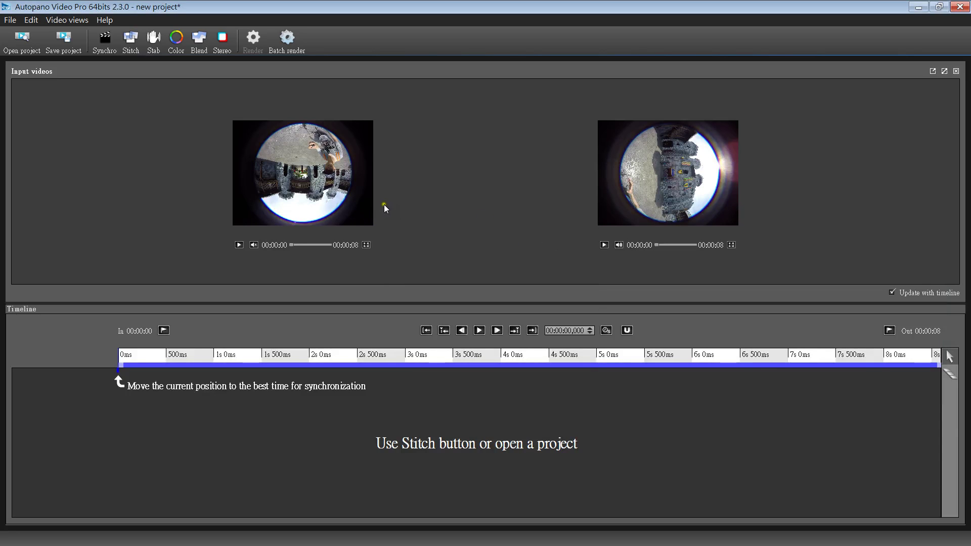
pyautogui.click(100, 44)
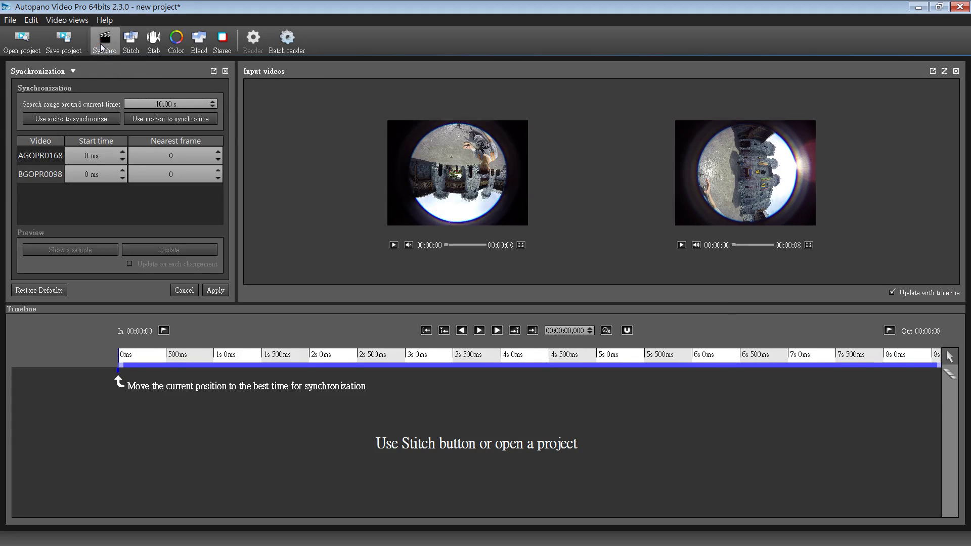
pyautogui.click(74, 119)
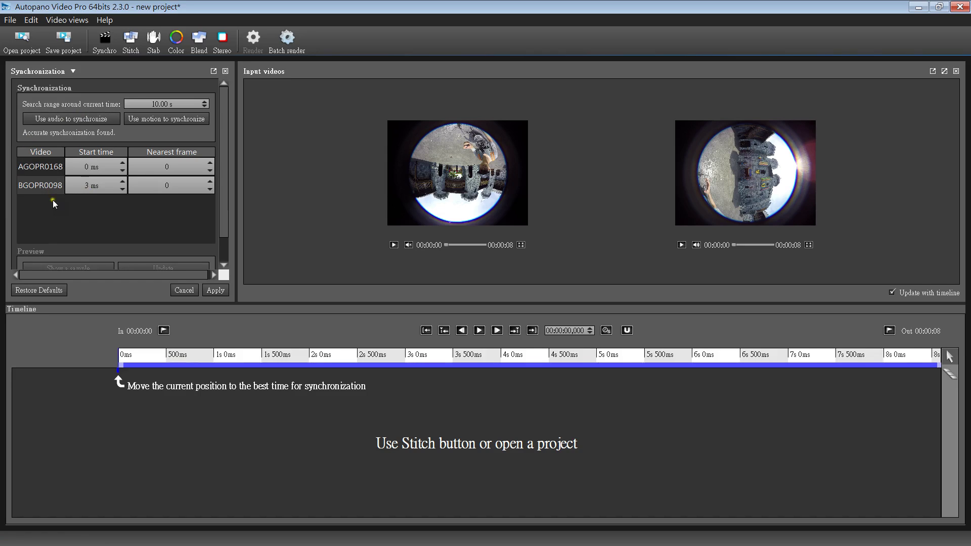
pyautogui.click(220, 296)
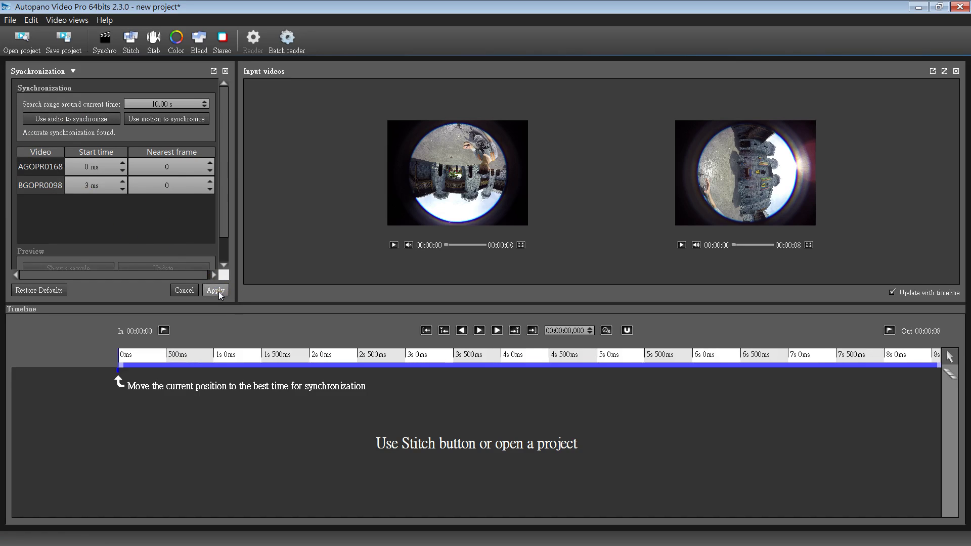
# - In Stitch settings, select the timeline and set the position to about 00:00:01,489
pyautogui.click(132, 48)
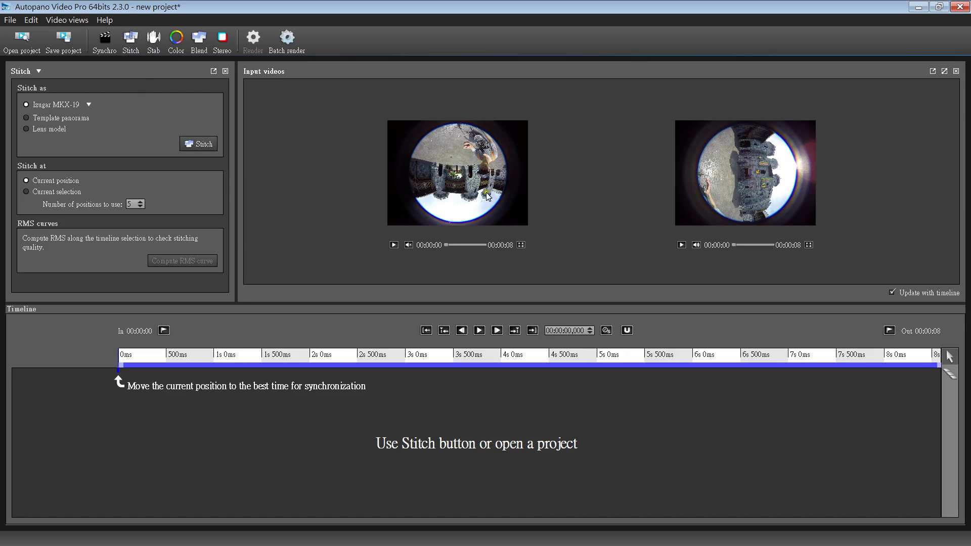
pyautogui.click(125, 364)
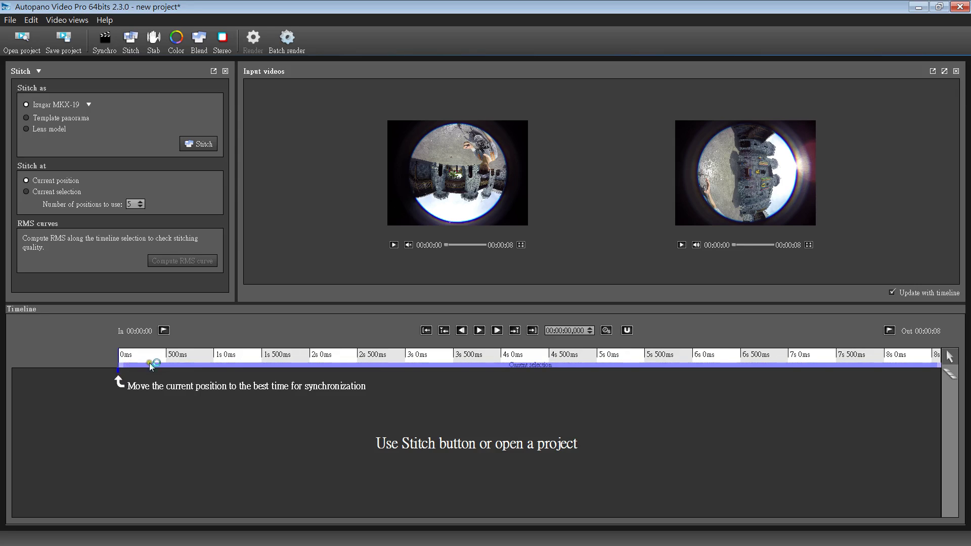
pyautogui.click(261, 363)
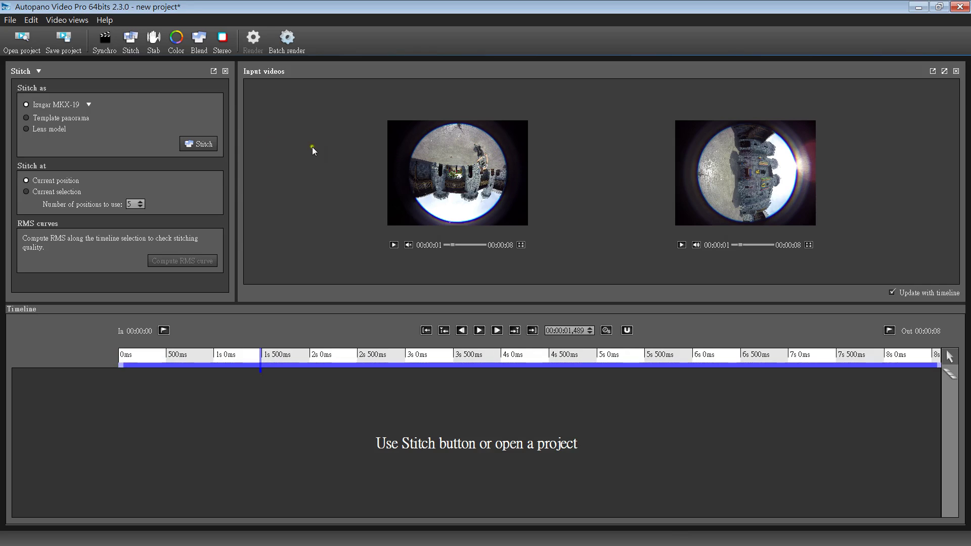
# - Stitch with the Izugar MKX-19 lens preset and close Input videos to enlarge the preview
pyautogui.click(90, 105)
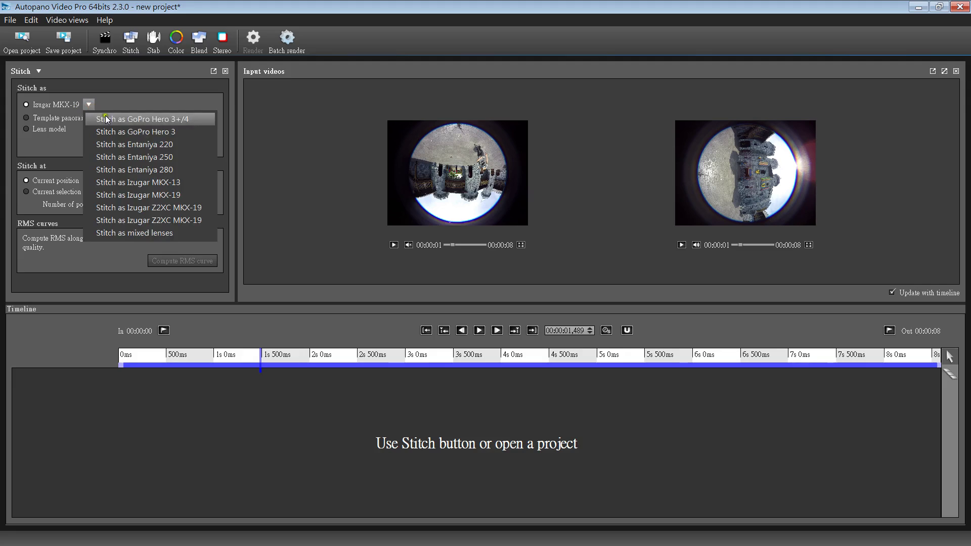
pyautogui.click(162, 196)
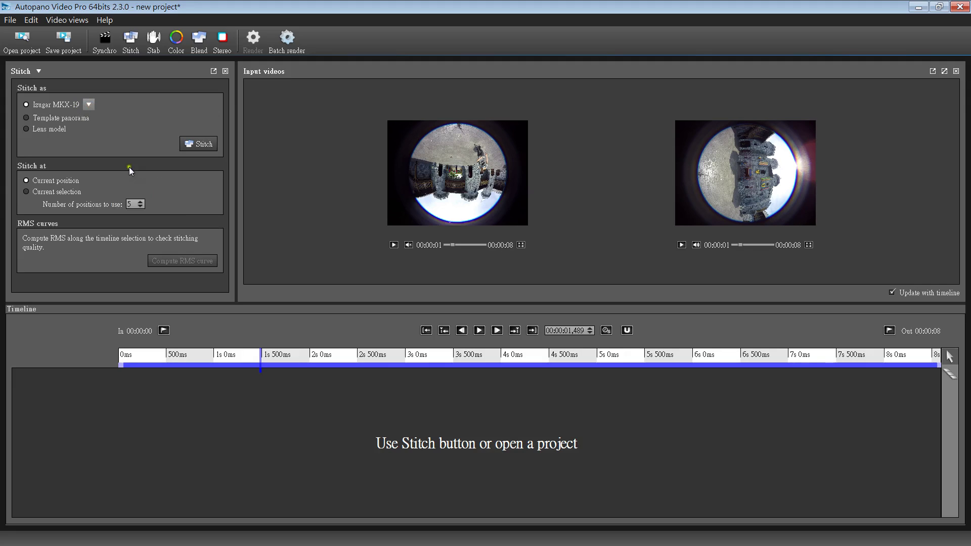
pyautogui.click(205, 144)
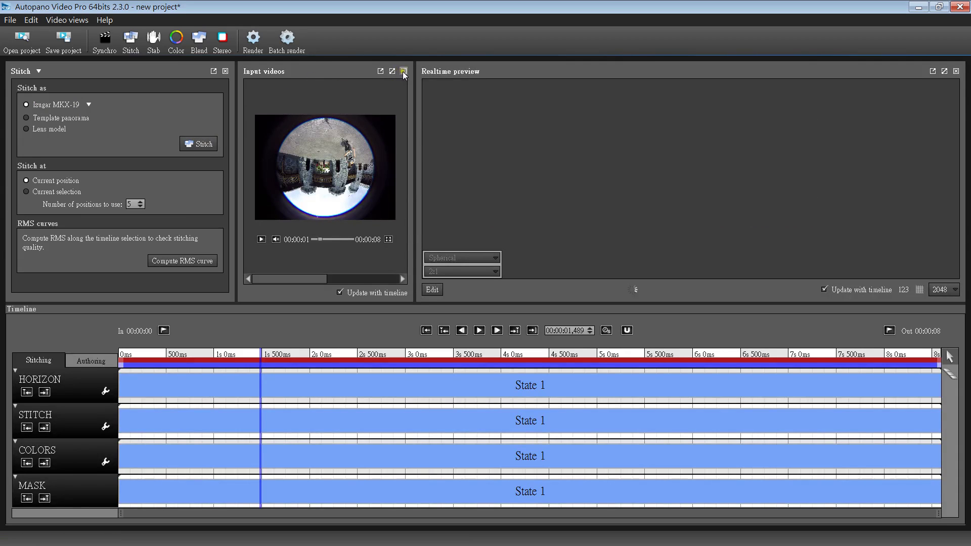
pyautogui.click(404, 71)
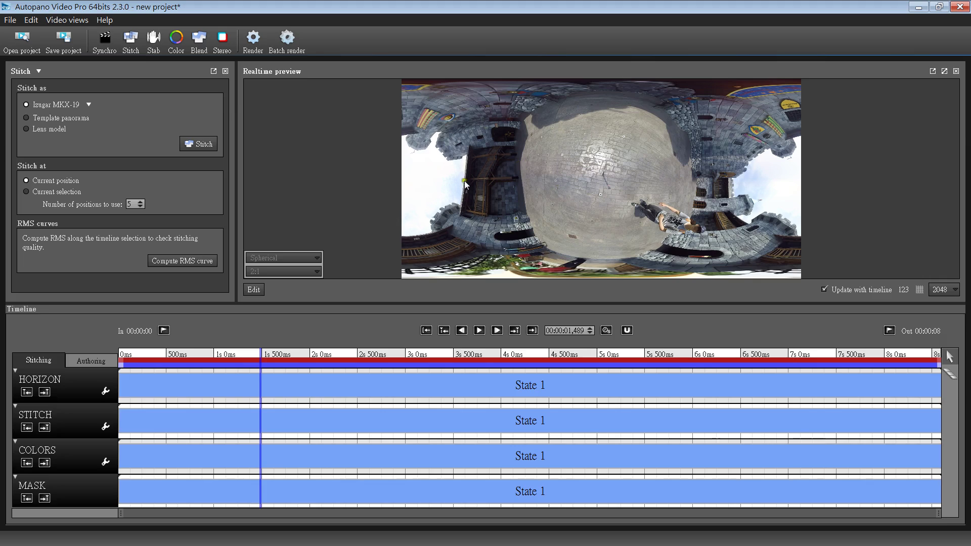
# - Edit GOPR0008.pano in Autopano Giga and show the image properties for both fisheye images
pyautogui.click(258, 291)
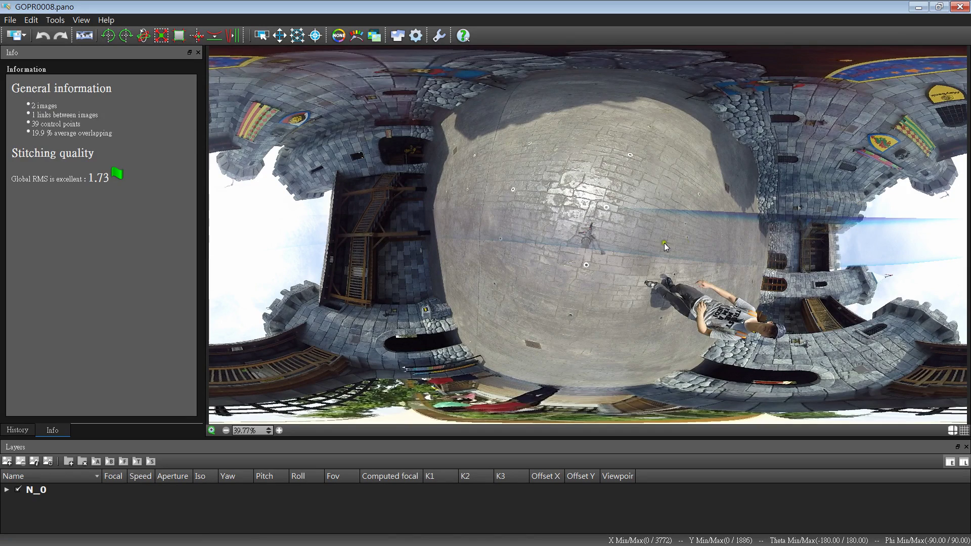
pyautogui.click(35, 463)
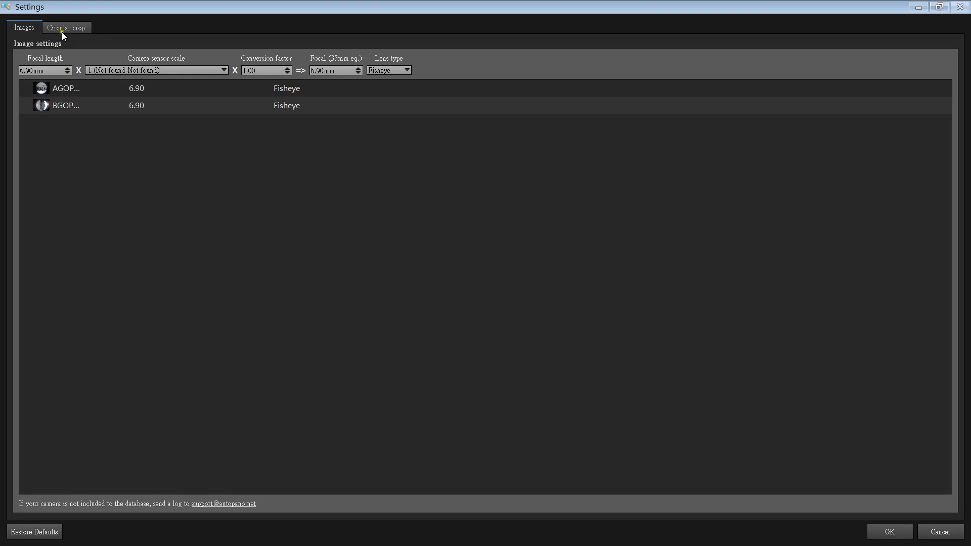
# - Recenter AGOPR0168's circular crop to center 2.11, -6.41, then check the second clip's crop
pyautogui.click(70, 28)
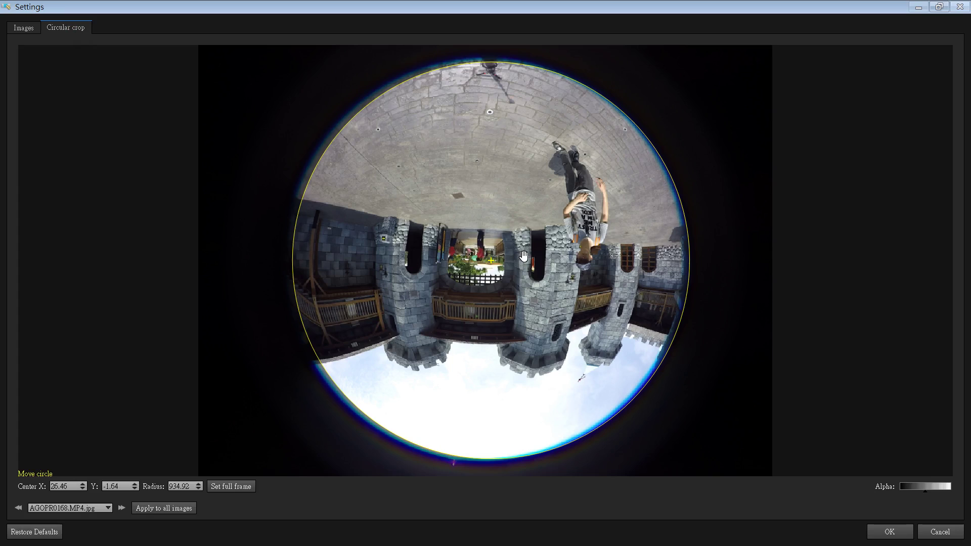
pyautogui.moveTo(527, 258); pyautogui.dragTo(521, 258)
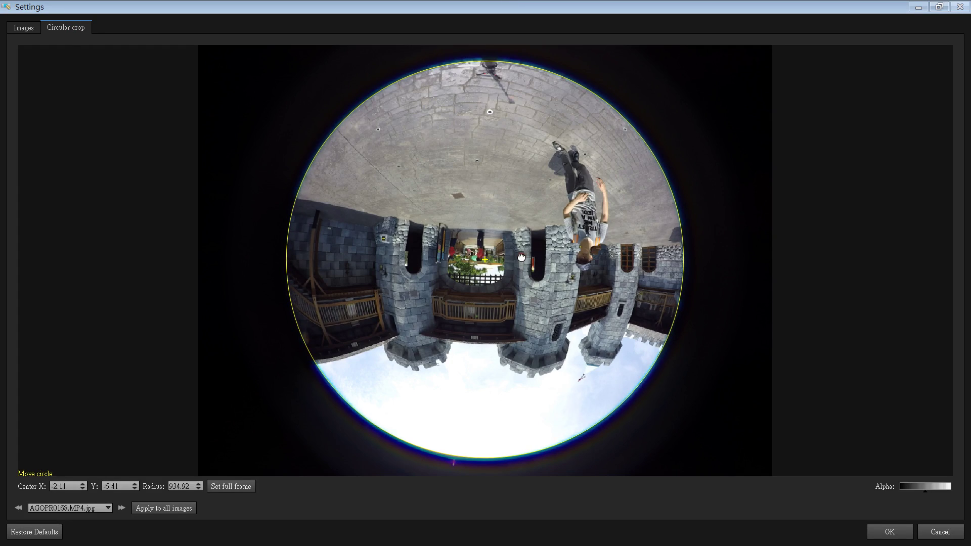
pyautogui.click(121, 508)
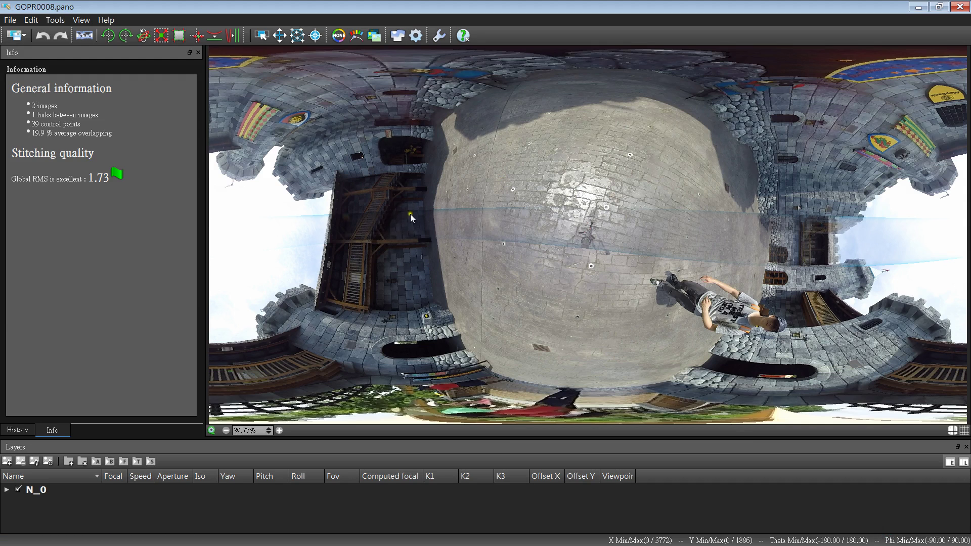
# - Optimize the image 1-2 control point link to reach global RMS 1.95, then show Blend settings
pyautogui.click(299, 36)
pyautogui.click(243, 278)
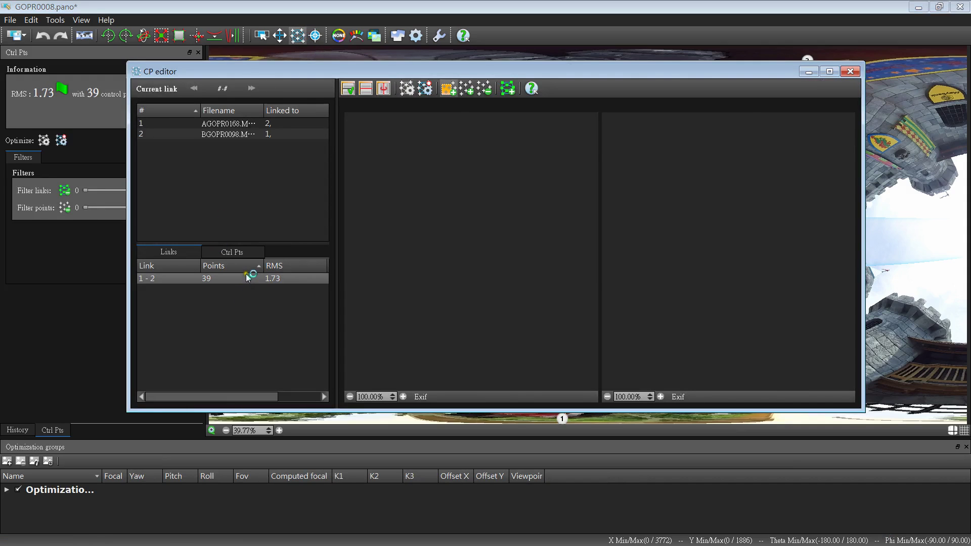
pyautogui.click(425, 89)
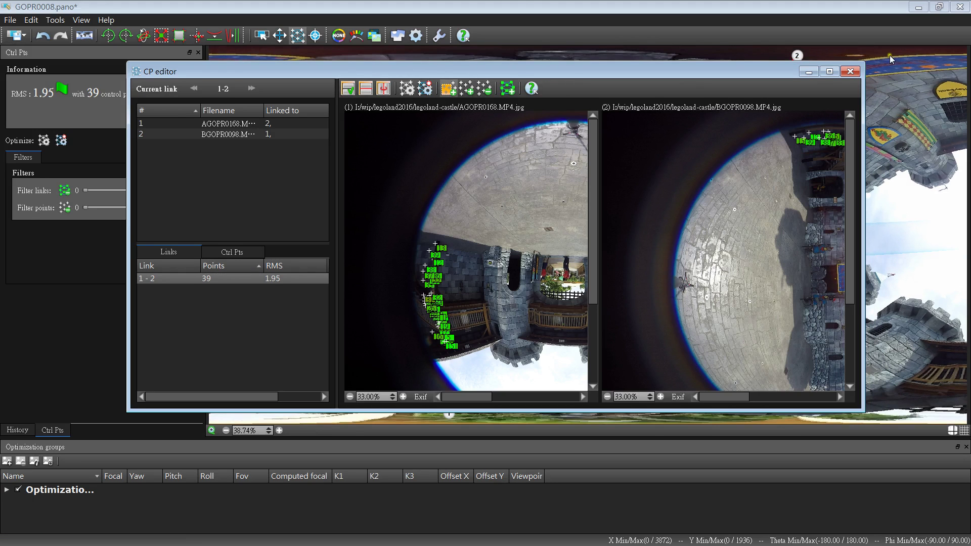
pyautogui.click(846, 75)
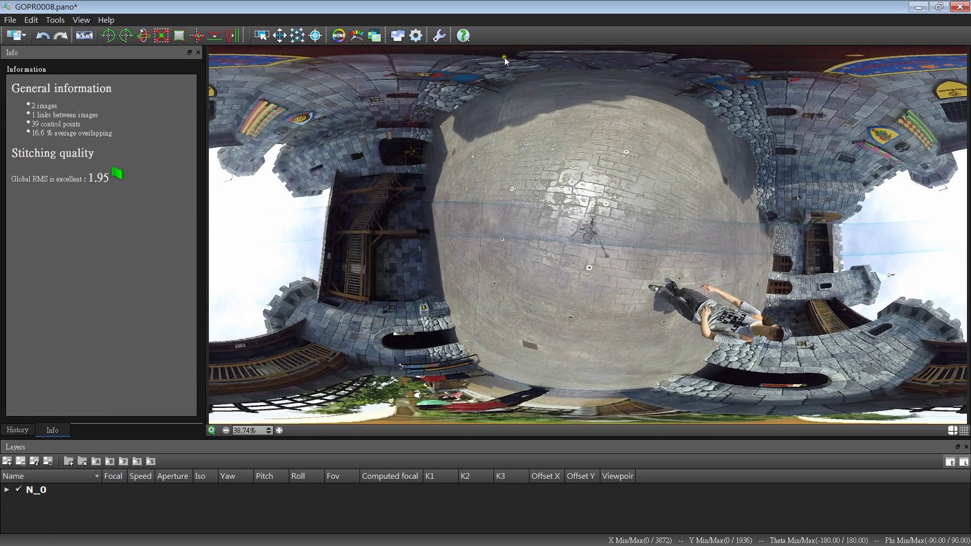
pyautogui.click(398, 35)
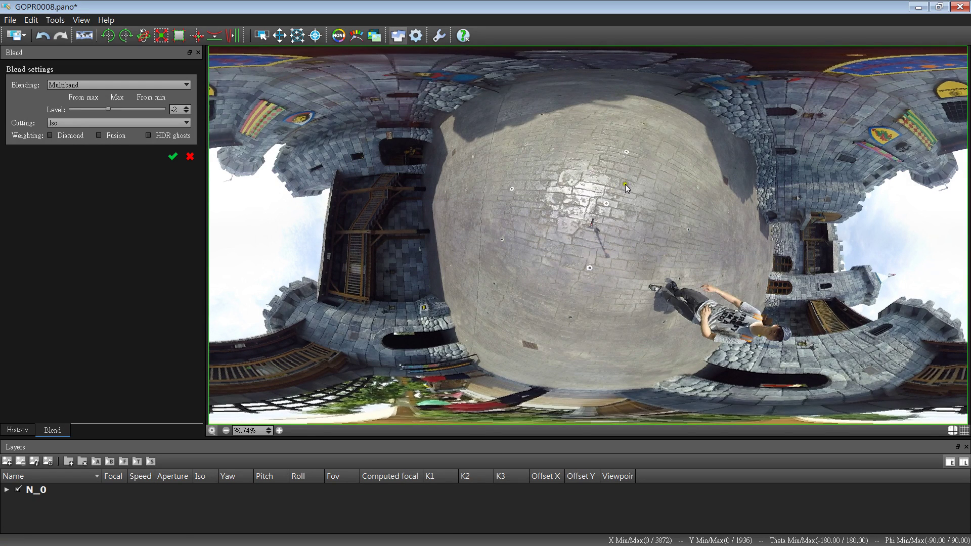
# - Rotate the panorama 90° left twice and set its pitch to -90 to level it
pyautogui.click(107, 36)
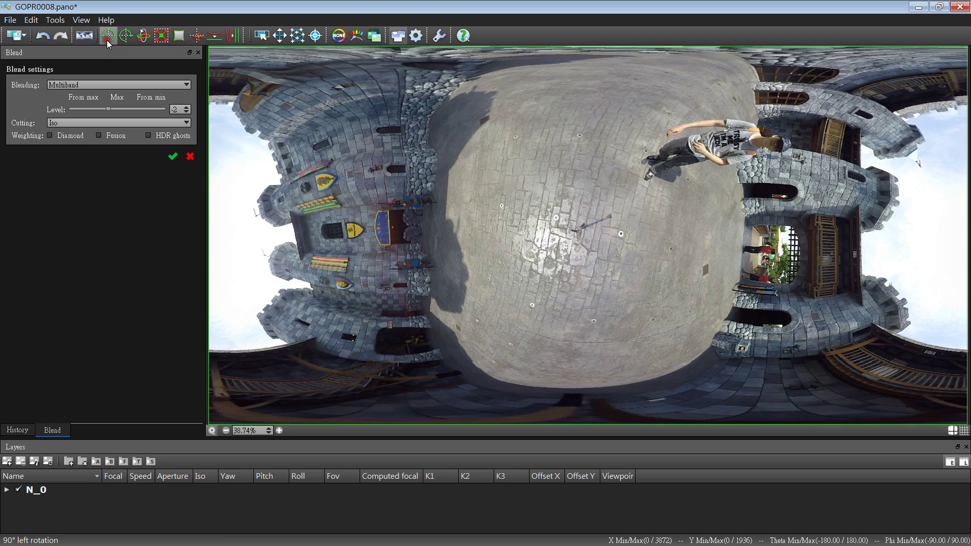
pyautogui.click(107, 37)
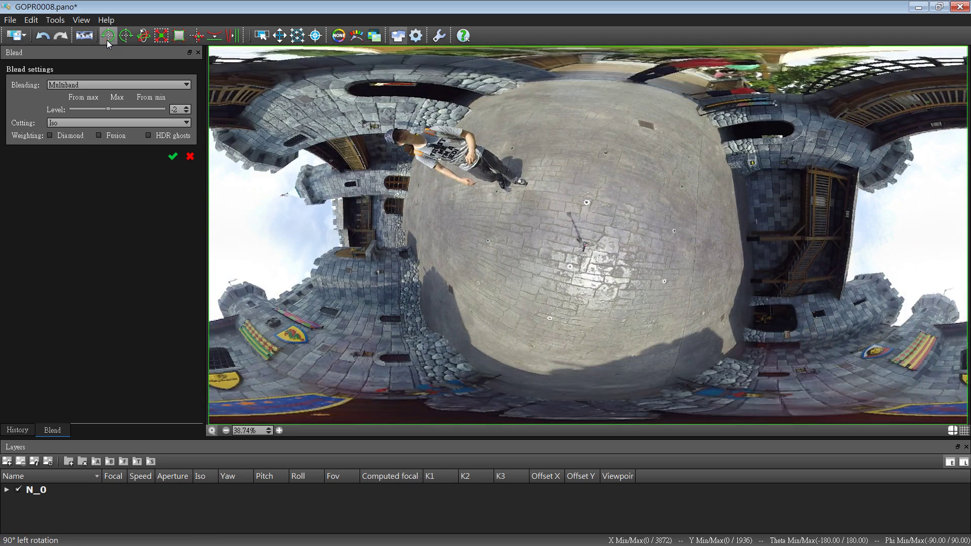
pyautogui.click(143, 35)
pyautogui.moveTo(70, 108); pyautogui.dragTo(4, 103)
pyautogui.write('-90')
pyautogui.press('Return')
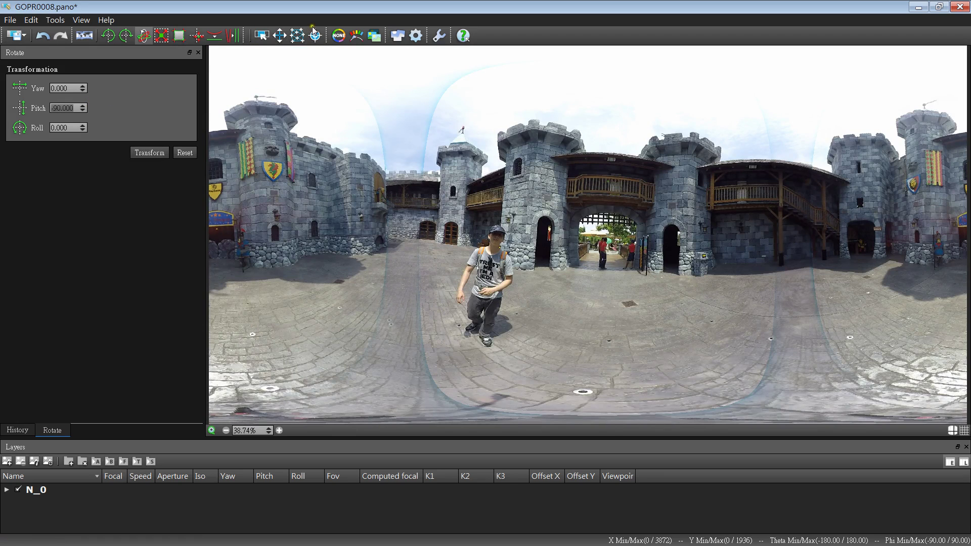
# - Pan the panorama sideways with the Move tool to recentre the castle
pyautogui.click(279, 35)
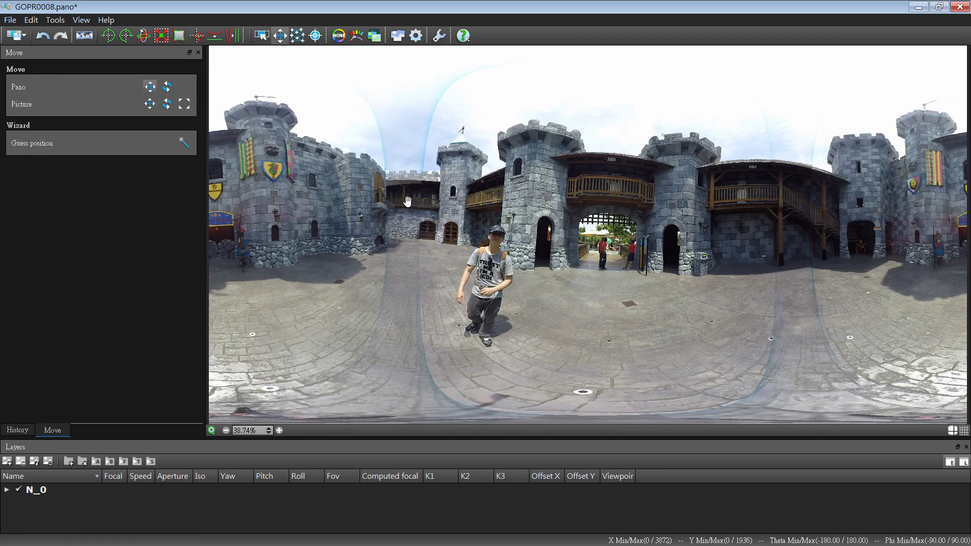
pyautogui.moveTo(407, 201); pyautogui.dragTo(402, 208)
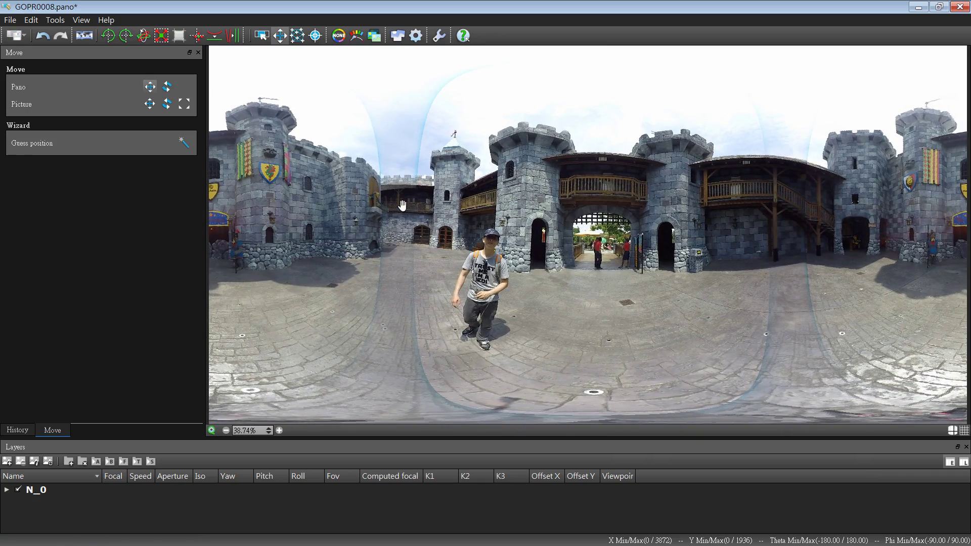
pyautogui.moveTo(267, 194); pyautogui.dragTo(443, 201)
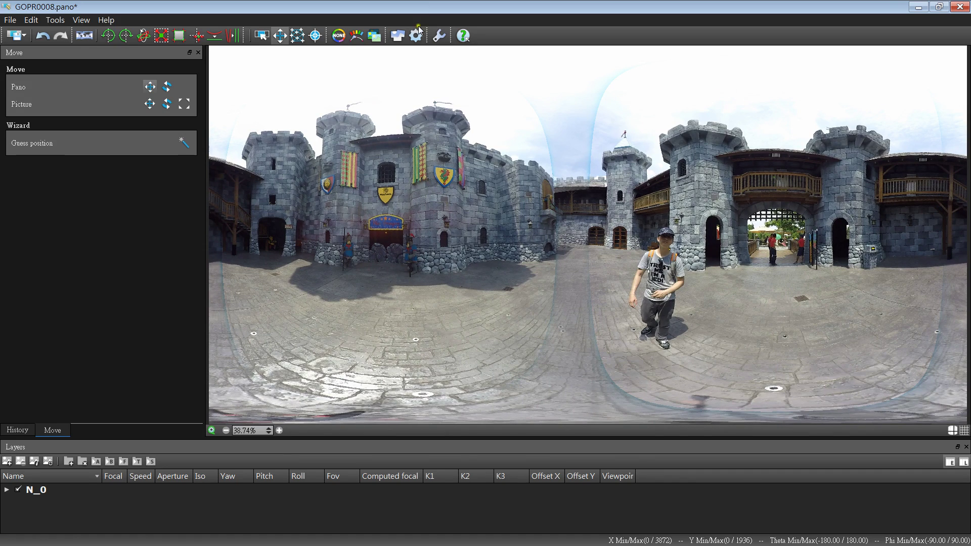
# - Switch the Color anchors correction mode to AUTO
pyautogui.click(402, 36)
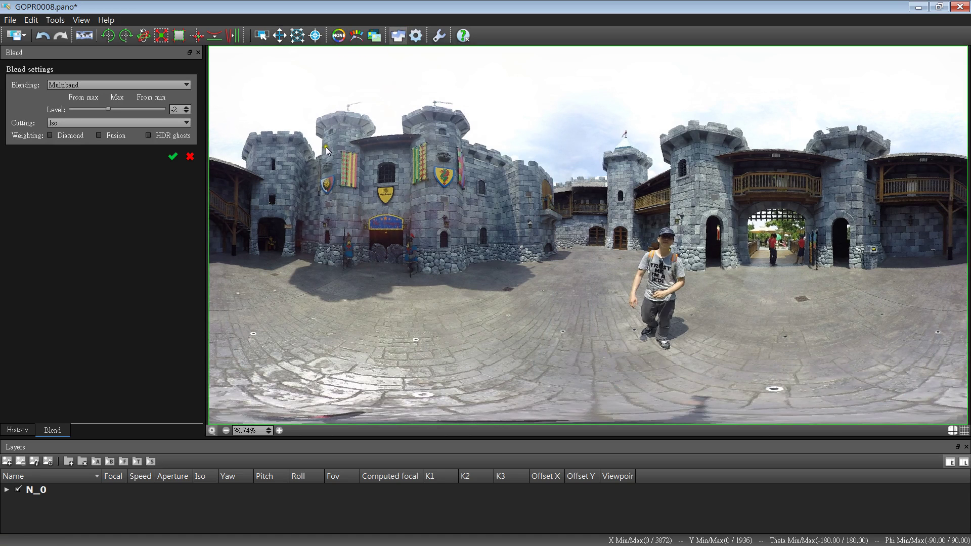
pyautogui.click(338, 36)
pyautogui.click(101, 89)
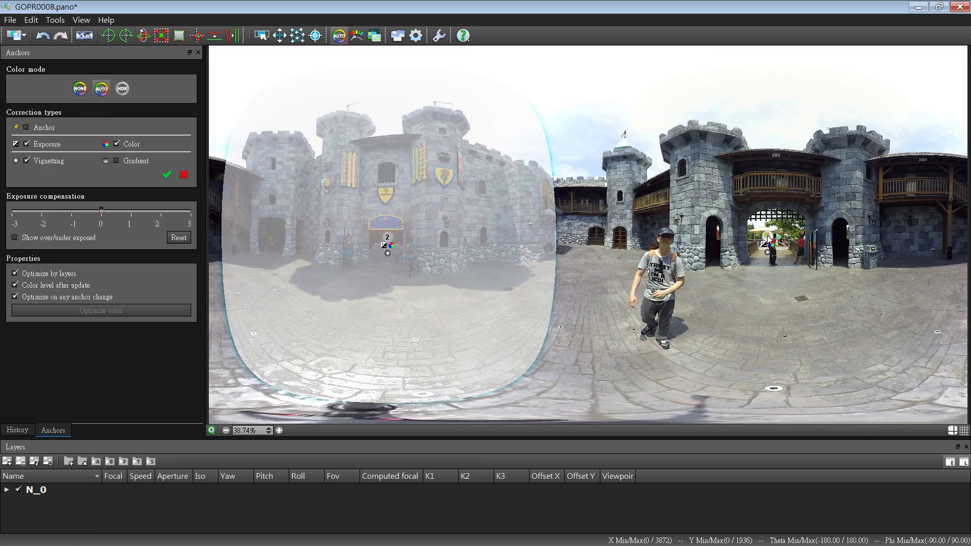
# - Apply exposure and vignetting corrections to anchors 1 and 2, excluding colour on anchor 2
pyautogui.click(767, 234)
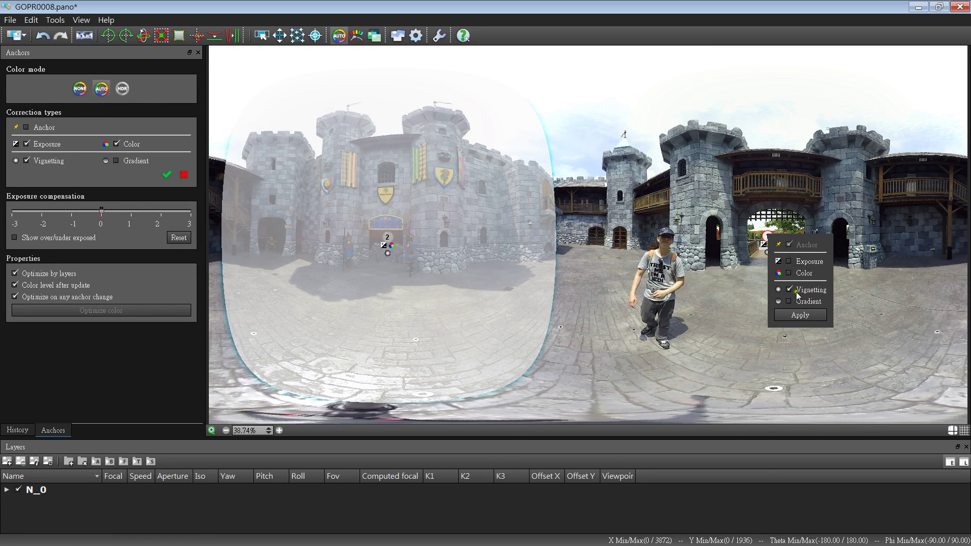
pyautogui.click(806, 319)
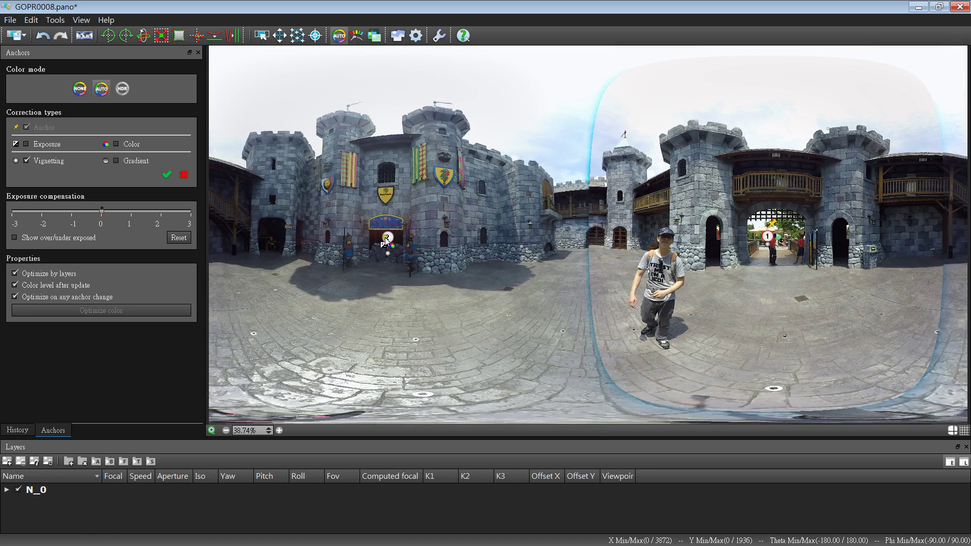
pyautogui.click(385, 238)
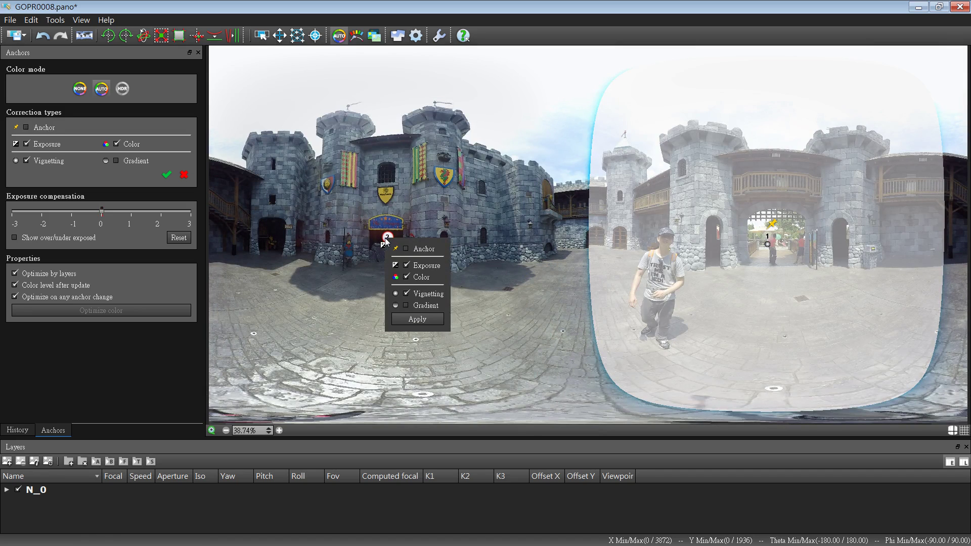
pyautogui.click(419, 277)
pyautogui.click(423, 320)
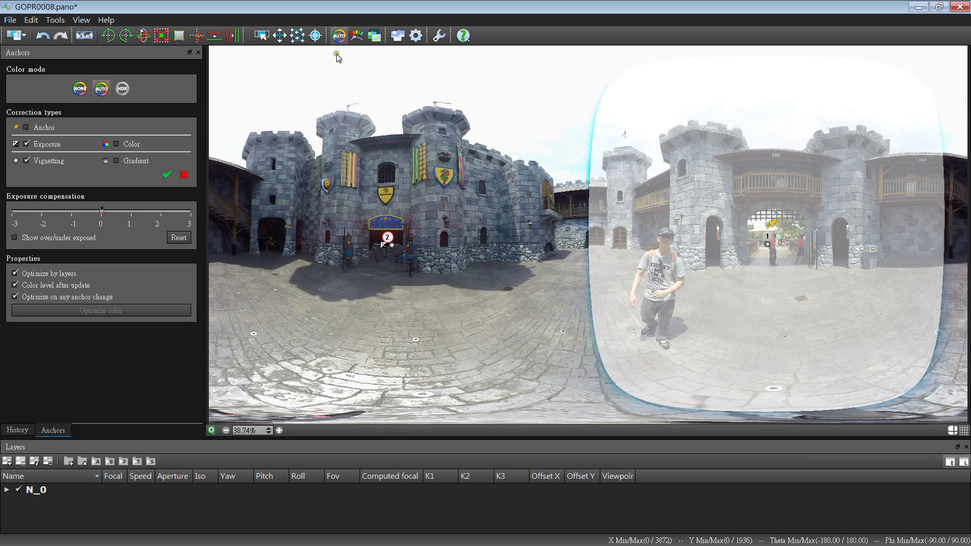
pyautogui.click(399, 36)
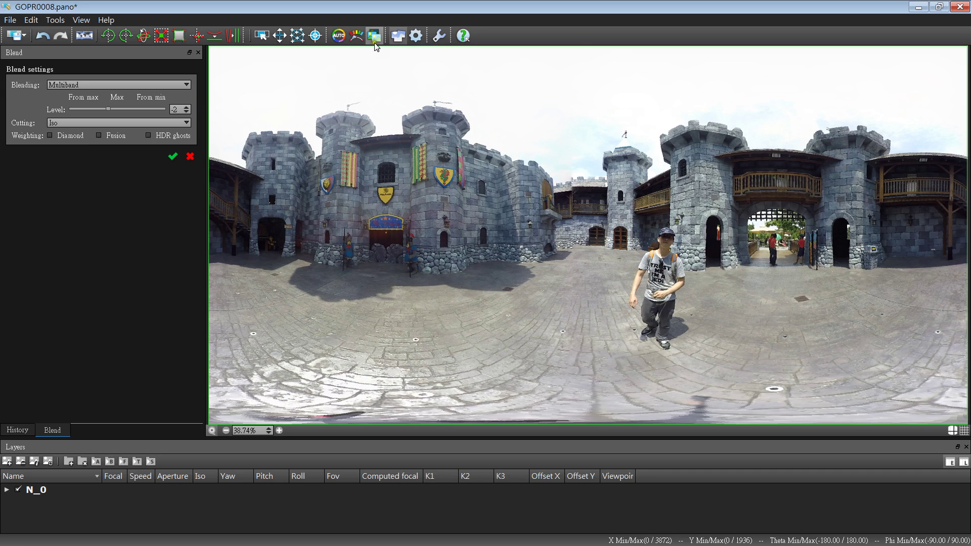
# - Set the Levels algorithm to Enhance per channel contrast and return to Blend
pyautogui.click(356, 36)
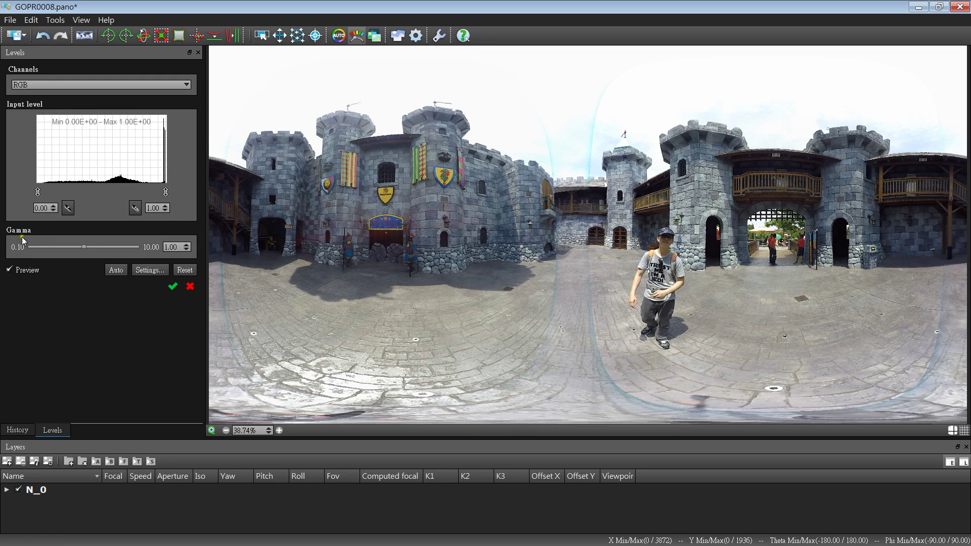
pyautogui.click(151, 272)
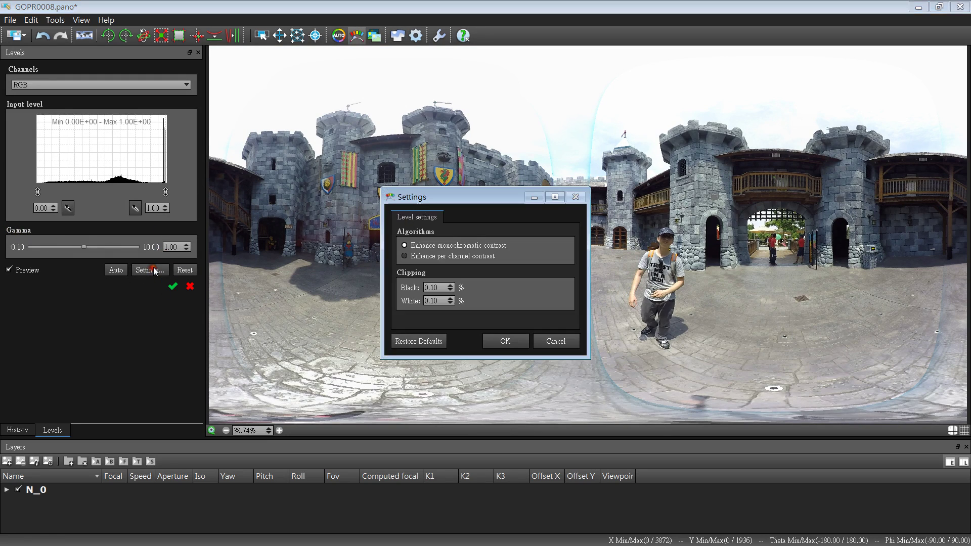
pyautogui.click(436, 256)
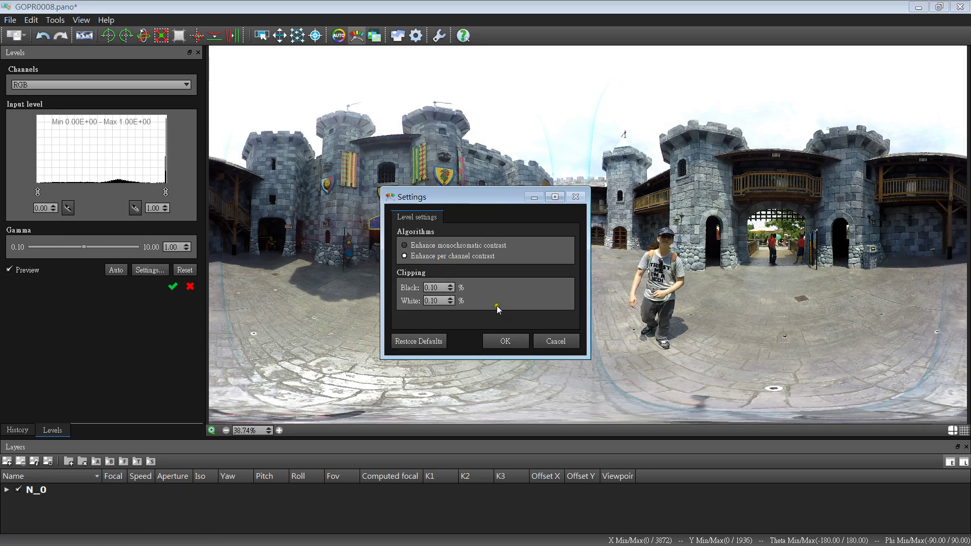
pyautogui.click(507, 341)
pyautogui.click(398, 35)
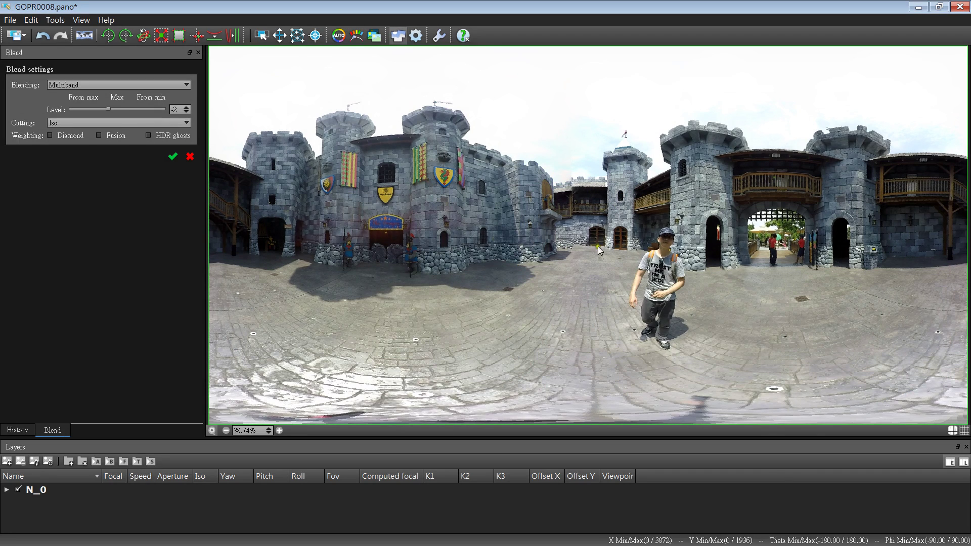
# - Save GOPR0008.pano, enlarge Autopano Video Pro's realtime preview, and briefly play the video
pyautogui.hotkey('ctrl', 's')
pyautogui.hotkey('alt', 'Tab')
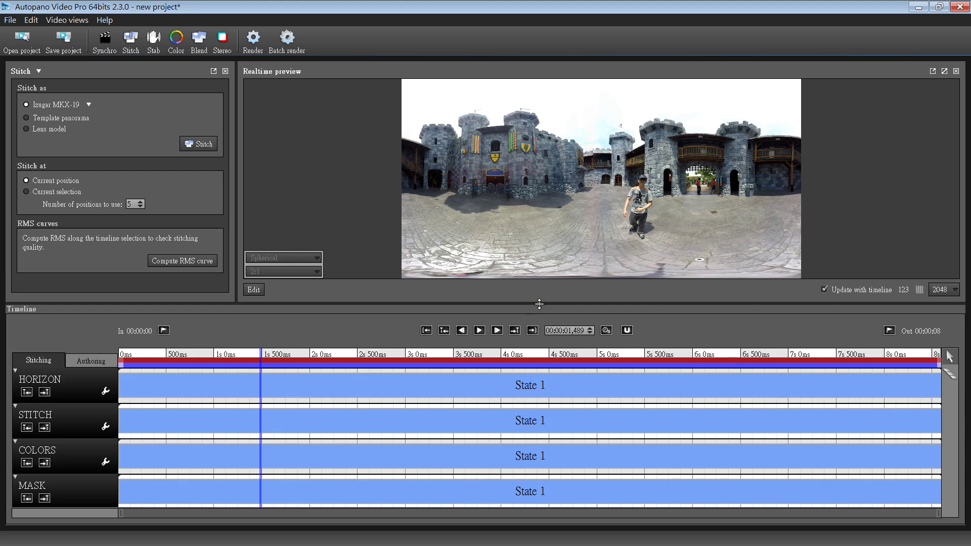
pyautogui.moveTo(540, 305); pyautogui.dragTo(549, 409)
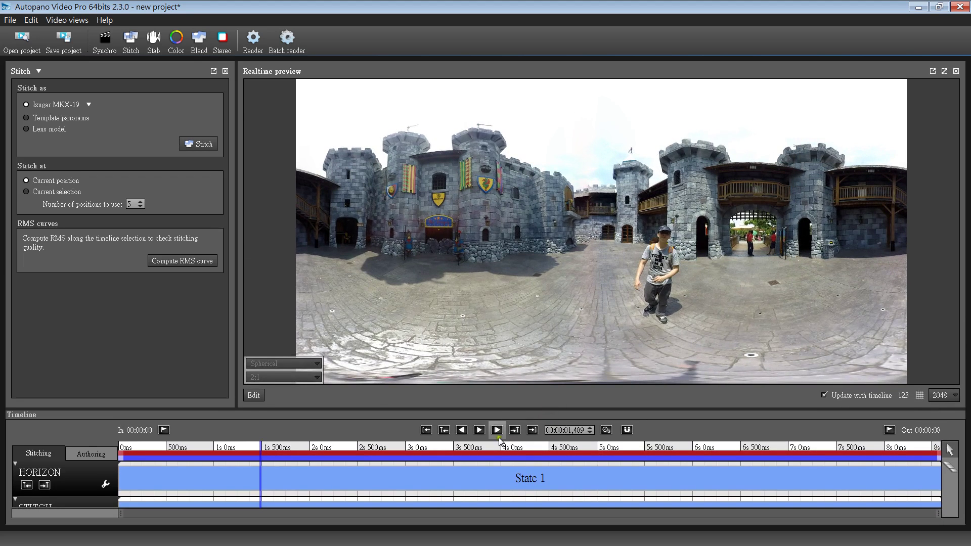
pyautogui.click(479, 431)
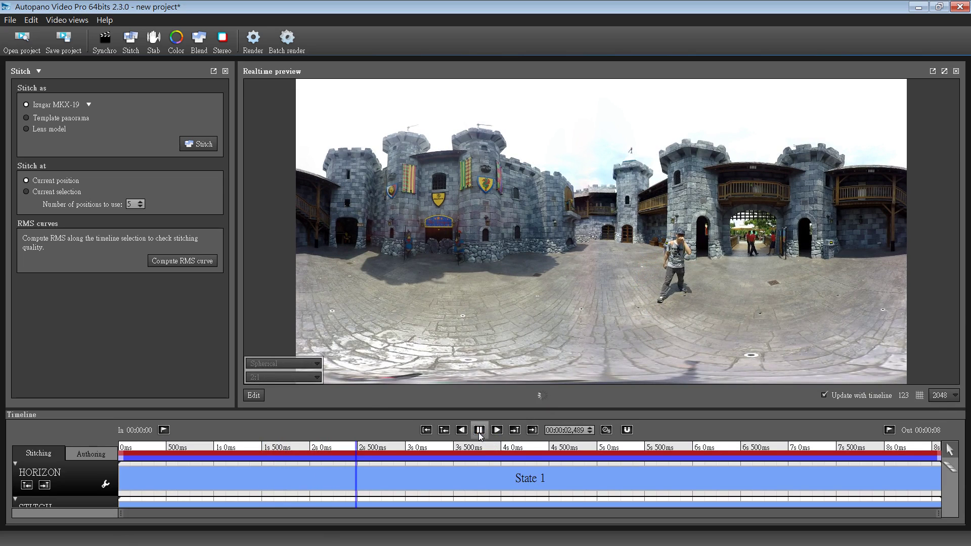
pyautogui.click(478, 430)
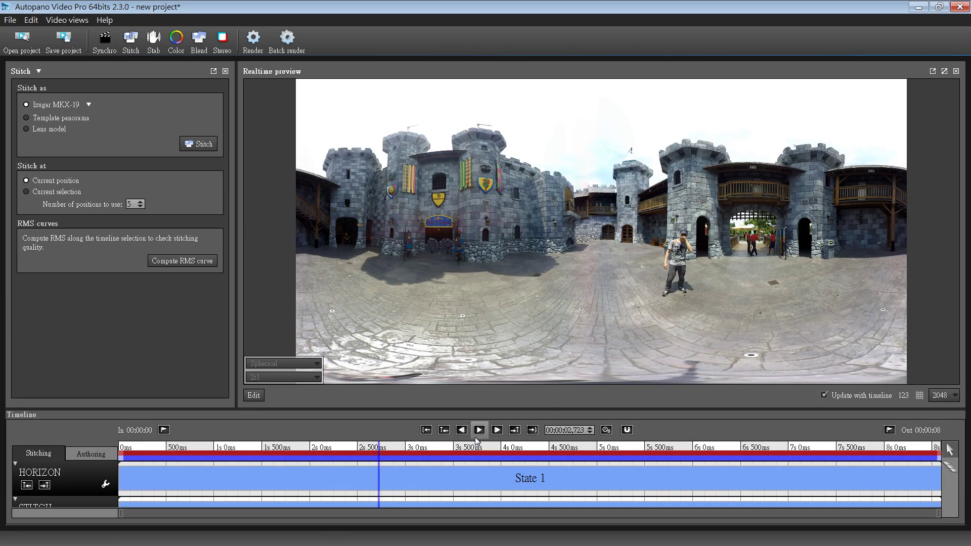